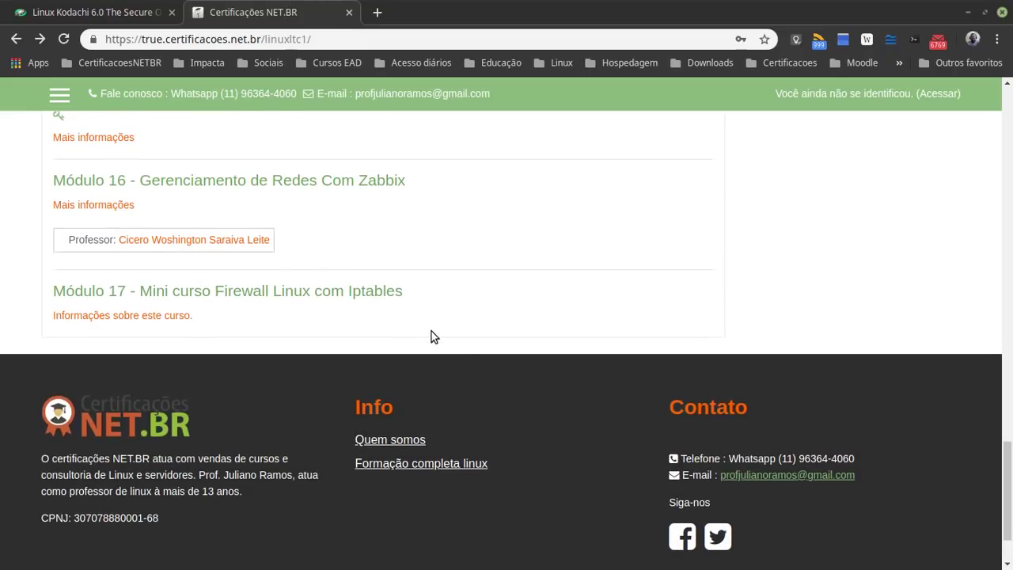
- Open the live online course page (Curso online ao vivo) from the Certificações NET.BR home page
scroll(431, 334, "up", 10)
scroll(432, 336, "up", 8)
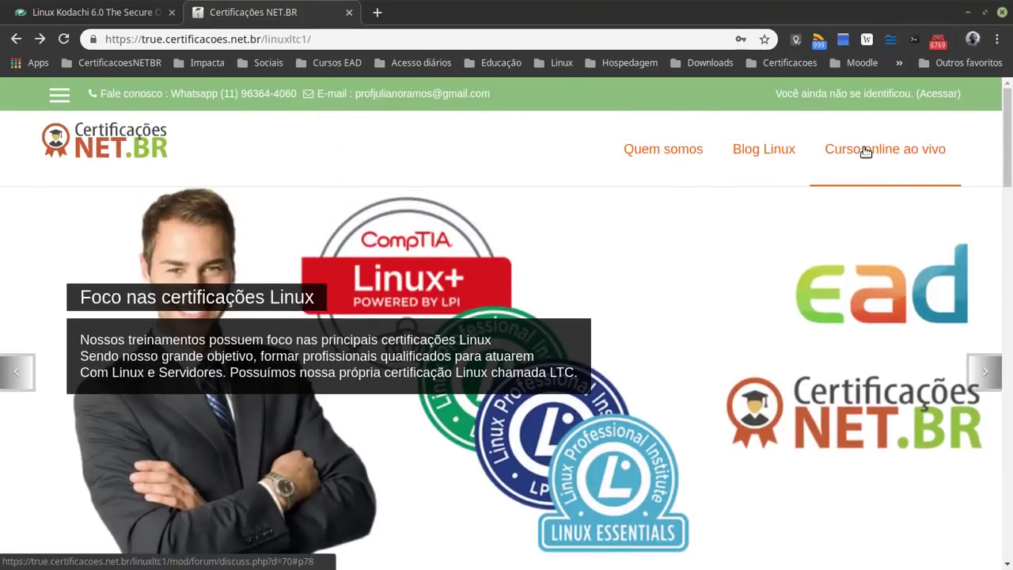
left_click(865, 150)
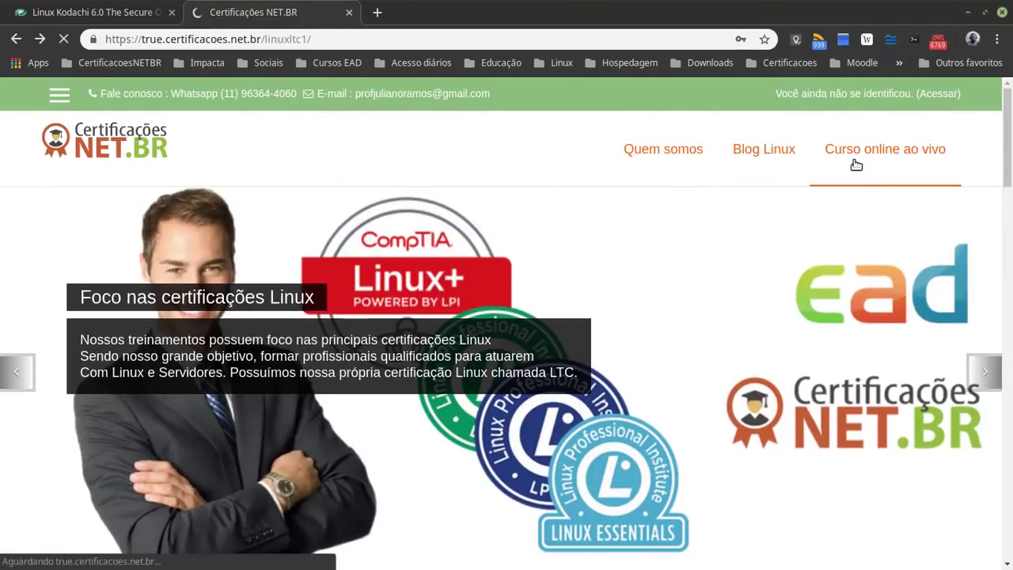
- Examine the Engenharia Linux course page for its start date, objectives, chapter list, and bank deposit and PagSeguro purchase details
scroll(369, 365, "down", 5)
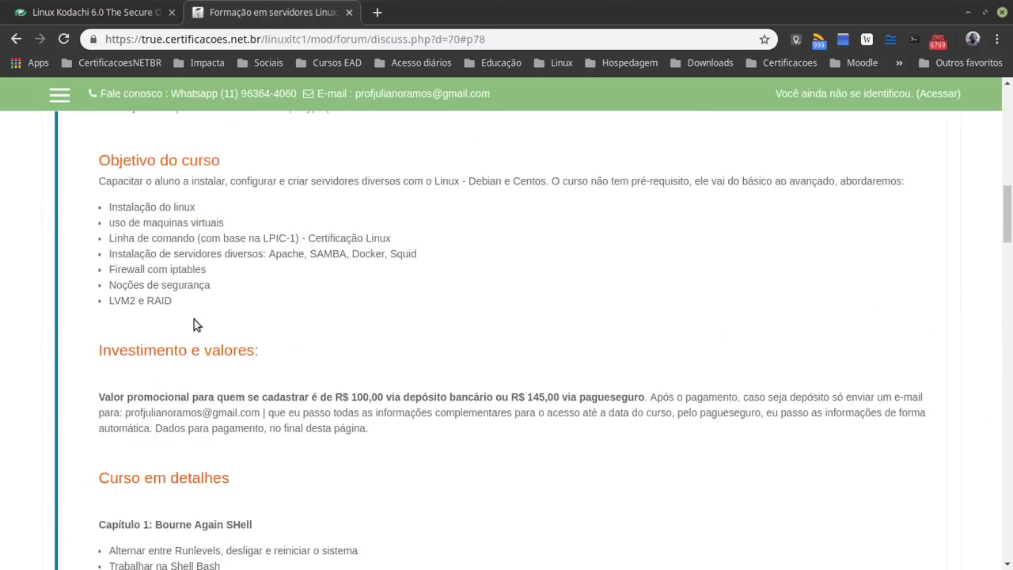
scroll(204, 301, "up", 2)
left_click_drag(174, 277, 252, 278)
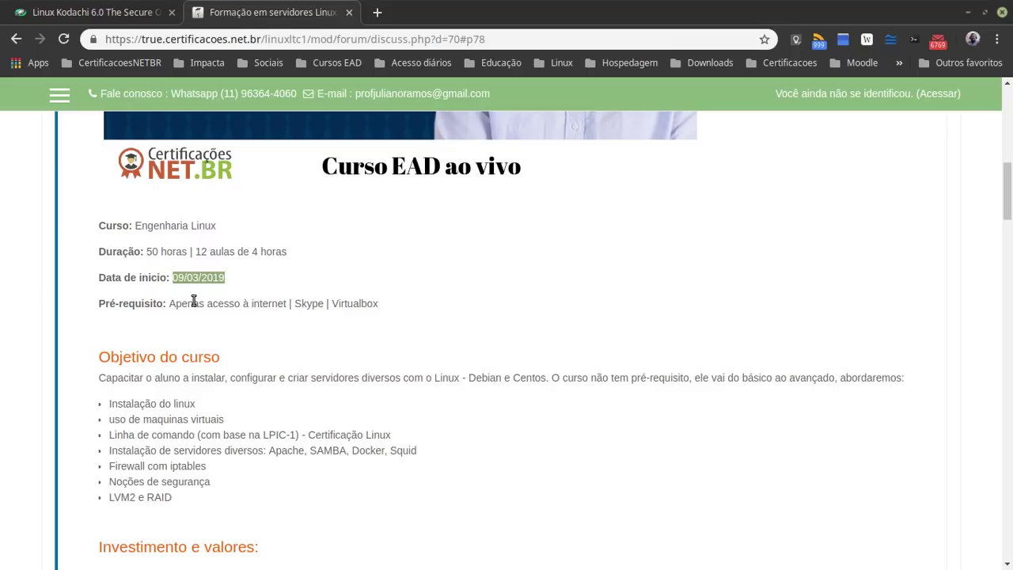
scroll(271, 398, "down", 10)
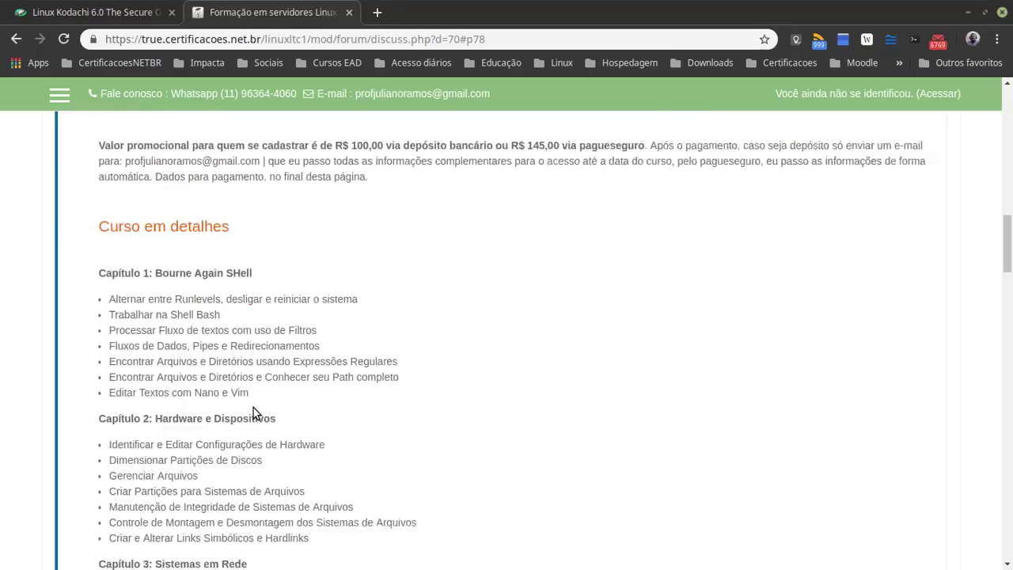
scroll(252, 410, "down", 15)
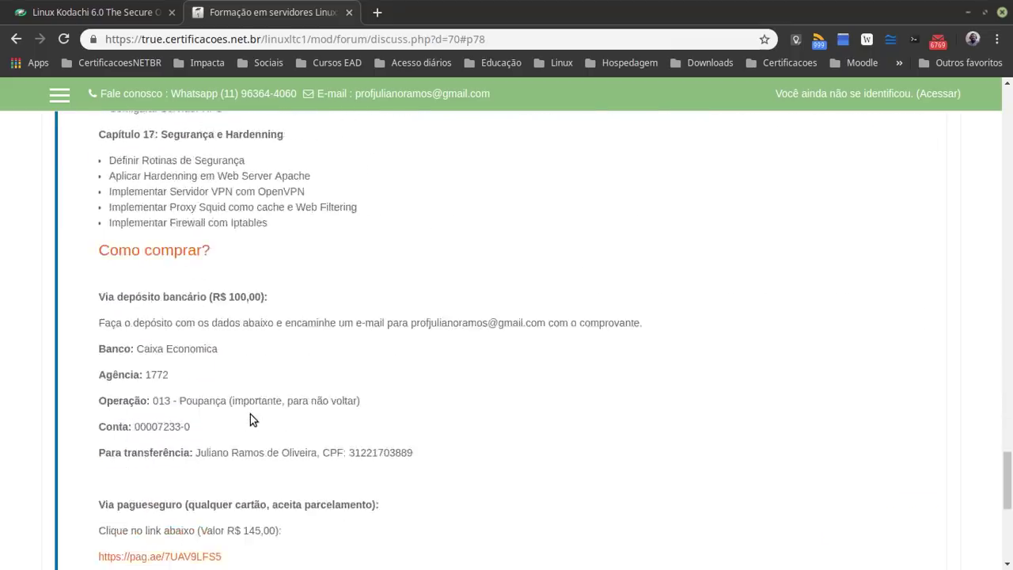
scroll(250, 418, "up", 3)
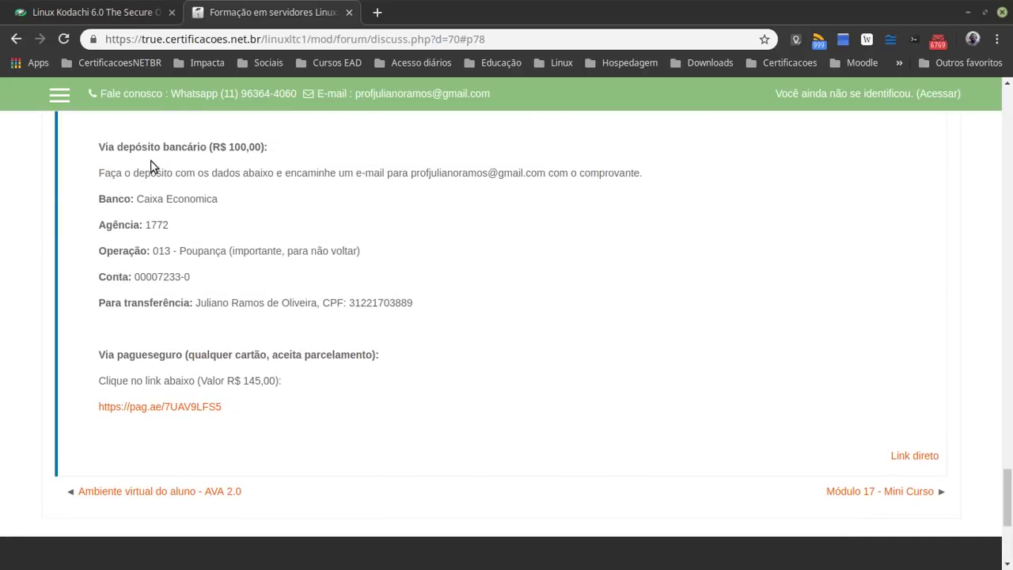
left_click_drag(212, 146, 265, 146)
left_click_drag(117, 225, 231, 305)
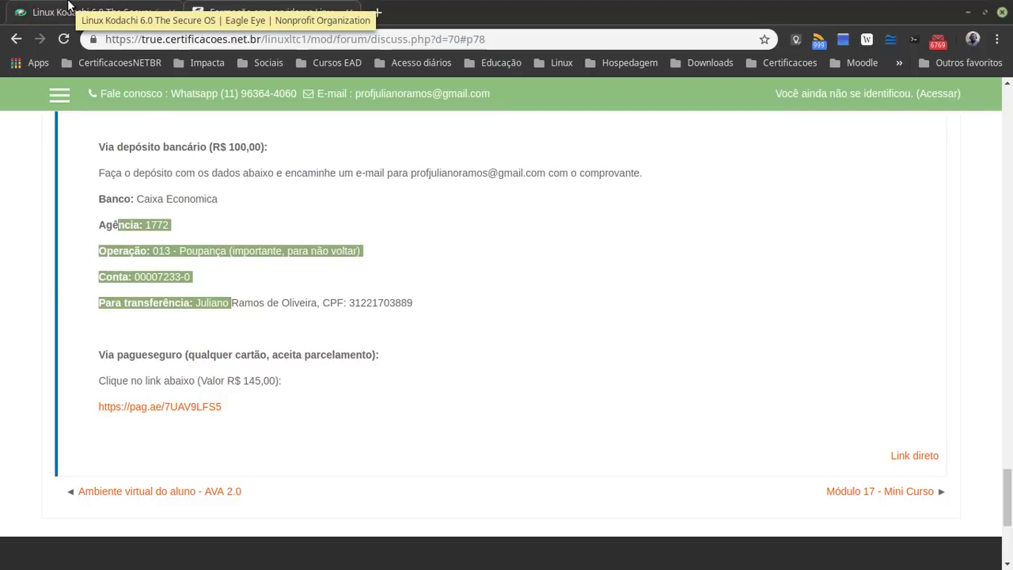
scroll(452, 398, "up", 20)
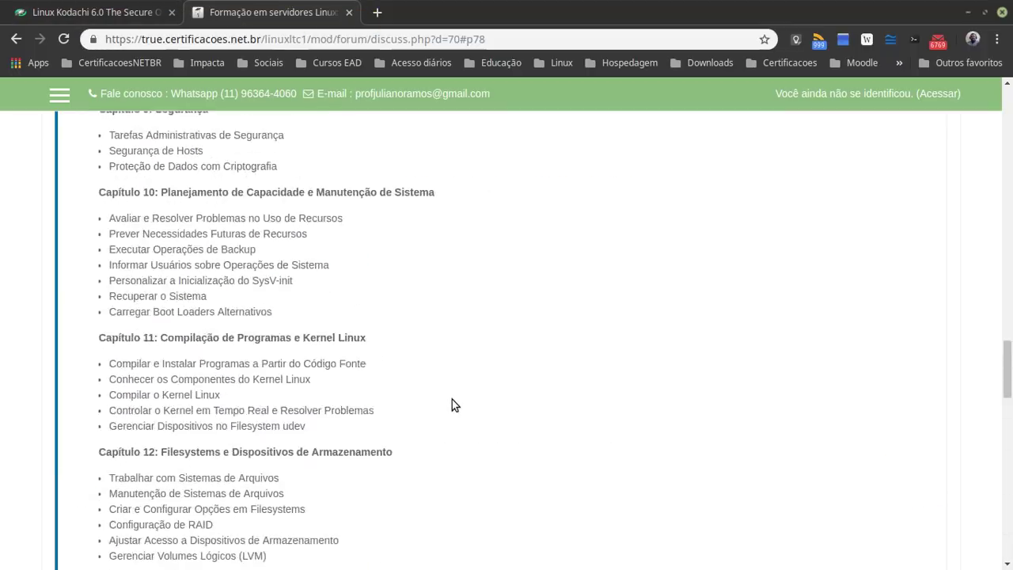
scroll(452, 399, "up", 15)
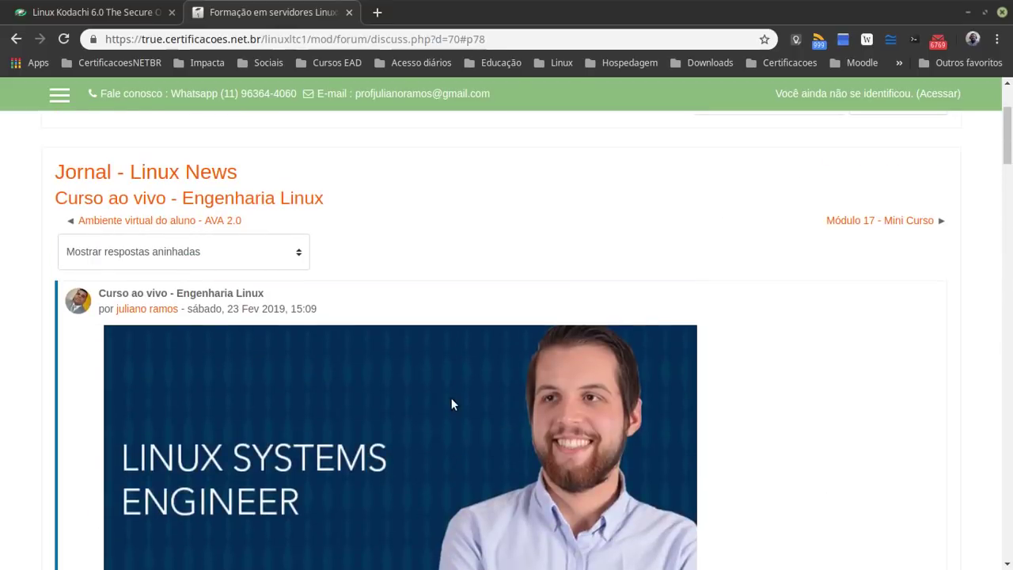
- Return to the Linux Kodachi page, then put the browser and VirtualBox Manager away to bring up the running Kodachi virtual machine
left_click(158, 13)
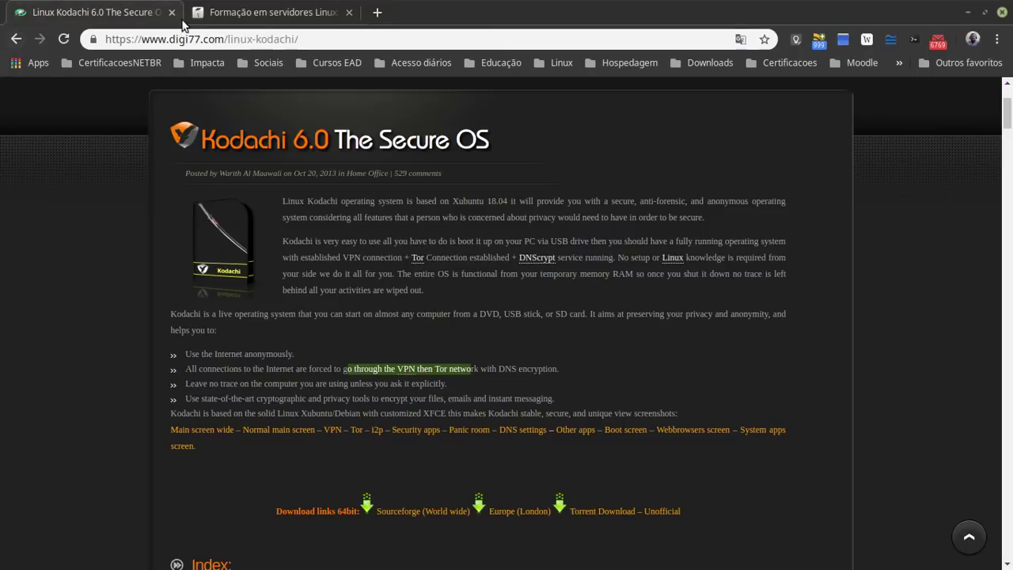
left_click(967, 12)
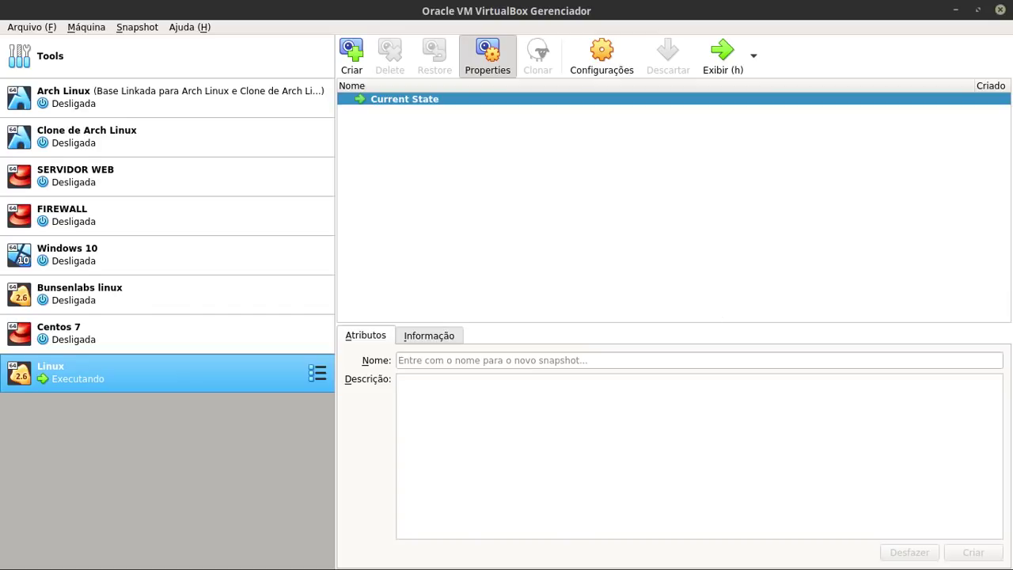
left_click(1000, 10)
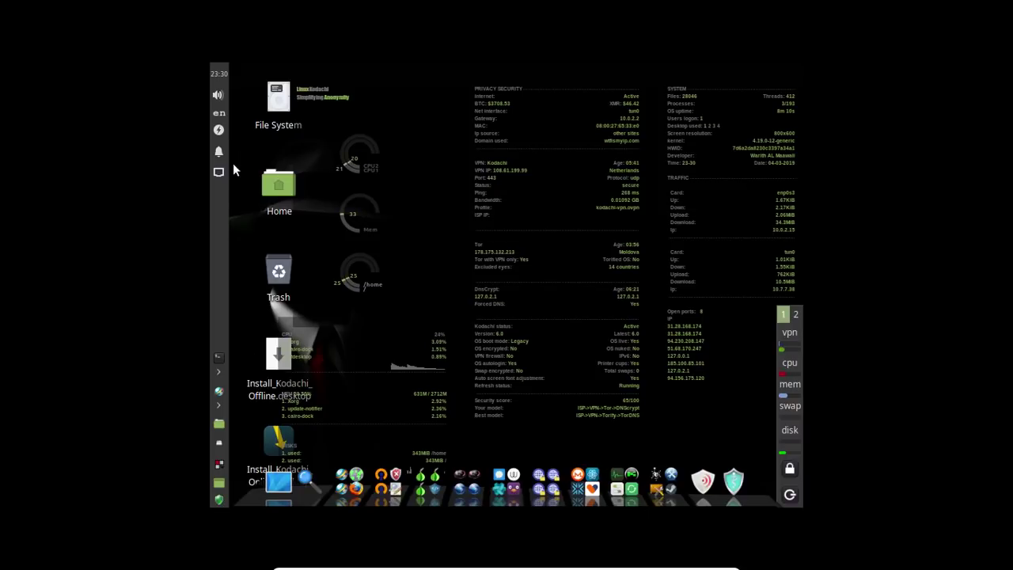
- Set the Kodachi desktop's display resolution to 1360x768, apply it and close the Display settings
left_click(219, 499)
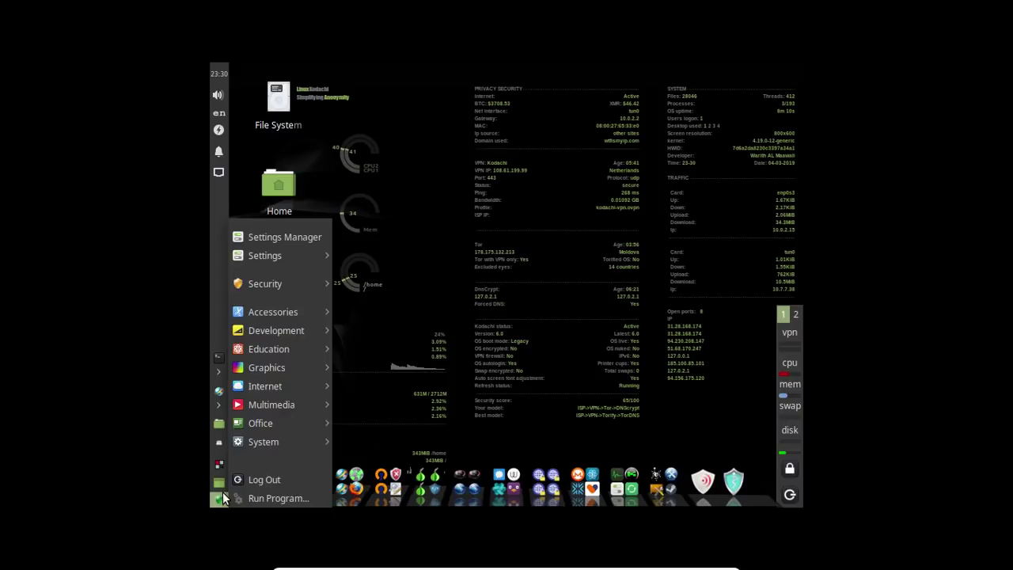
left_click(282, 258)
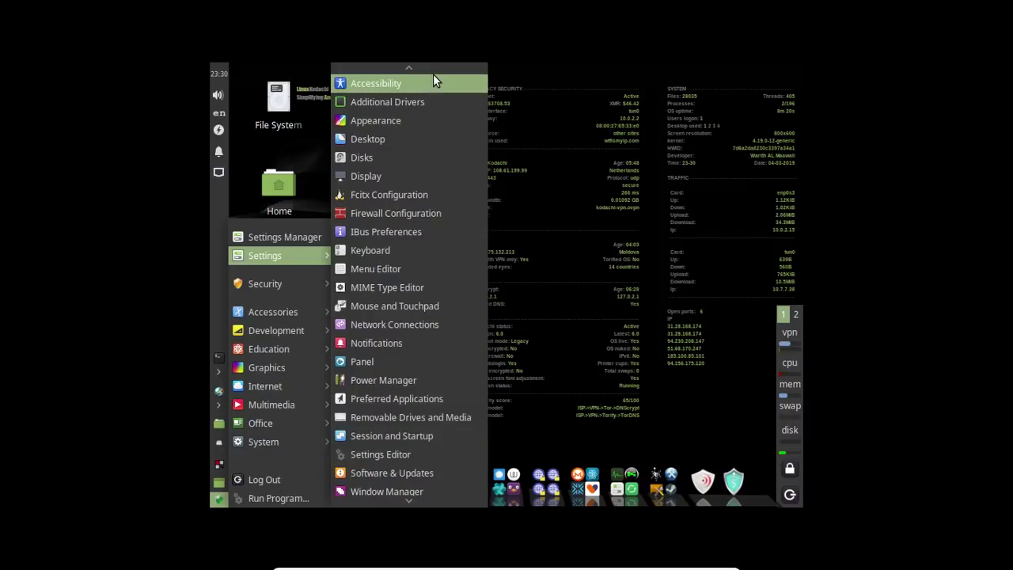
left_click(405, 176)
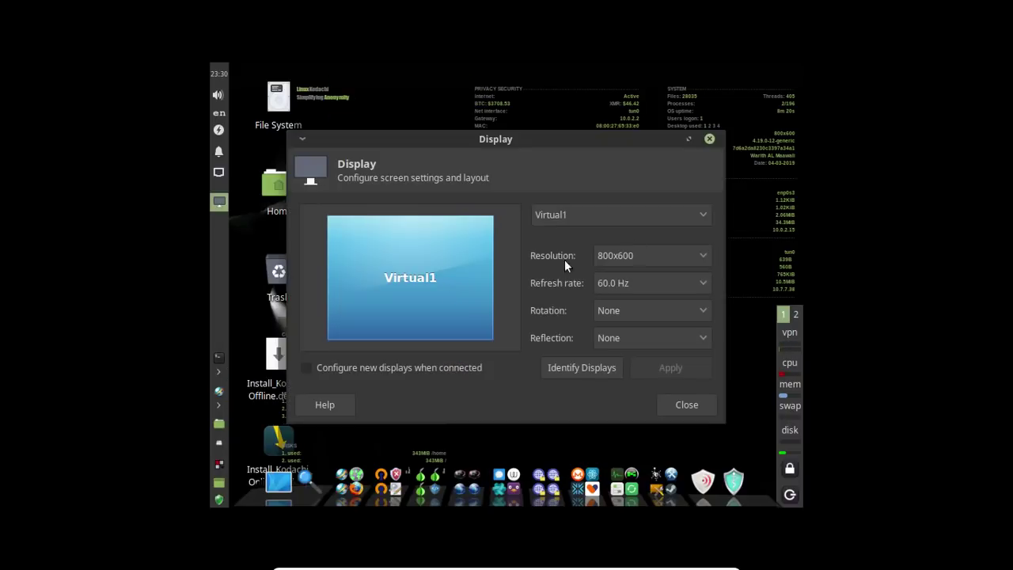
left_click(646, 253)
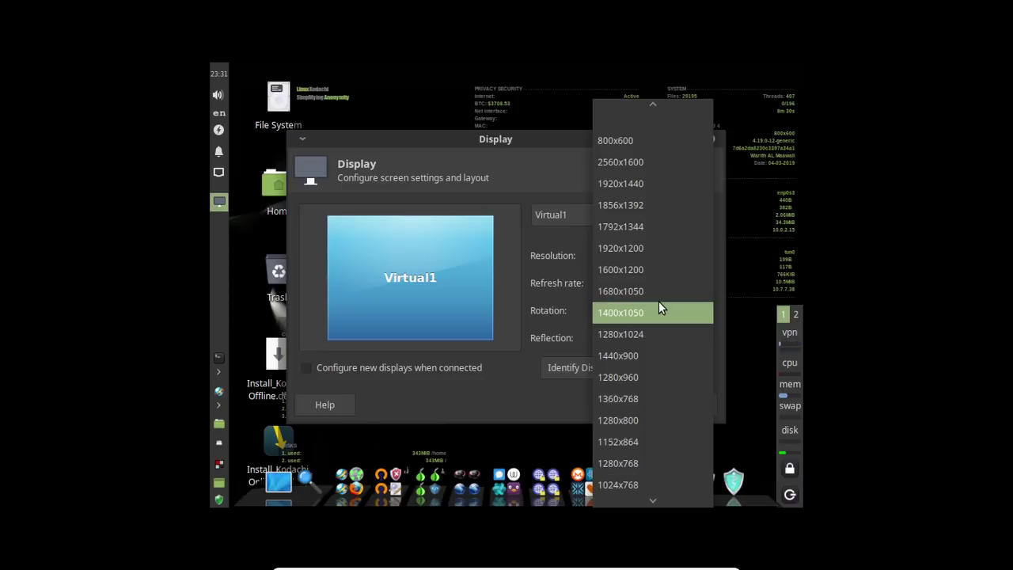
left_click(650, 399)
left_click(671, 367)
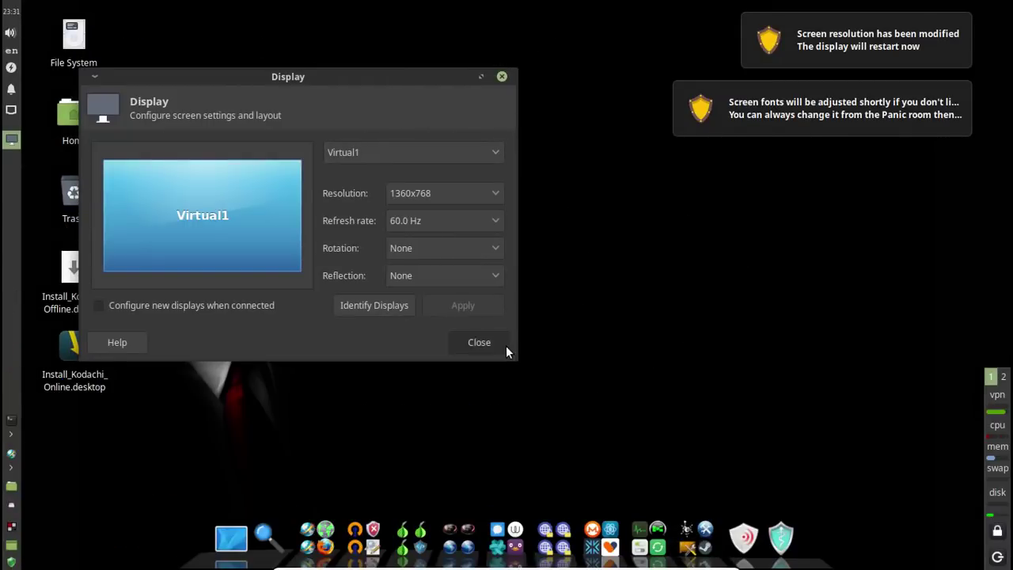
left_click(479, 342)
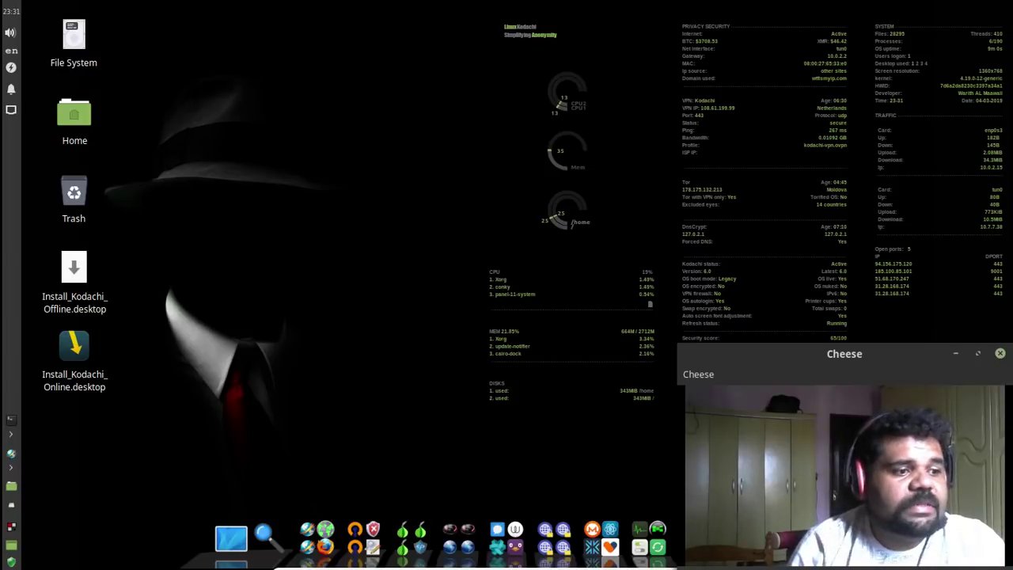
- Minimize the Cheese webcam window and look through the dock's web browser, Tor, VPN, DNS and security tool groups
key("ctrl+alt+Up")
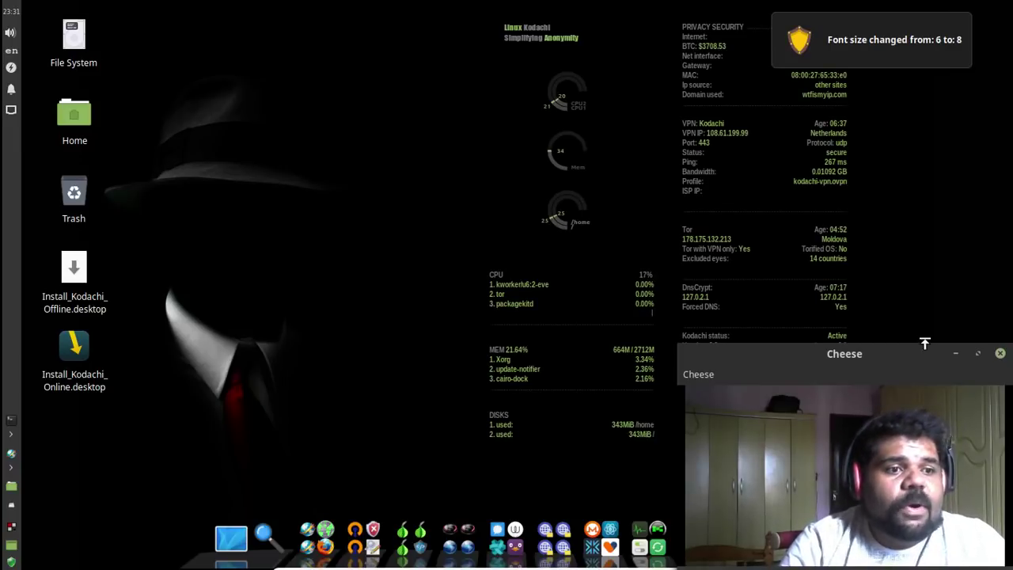
left_click(956, 354)
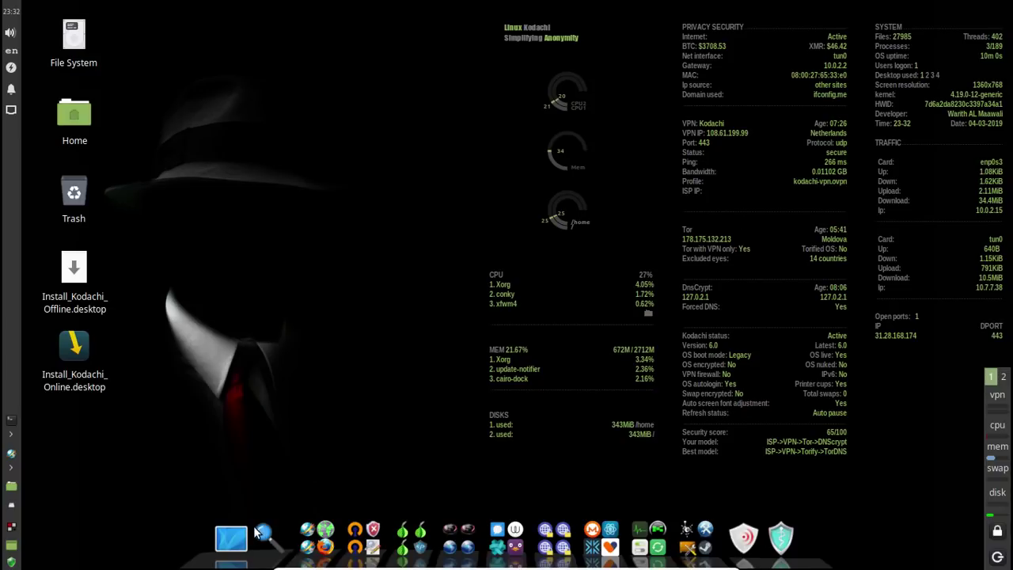
mouse_move(339, 541)
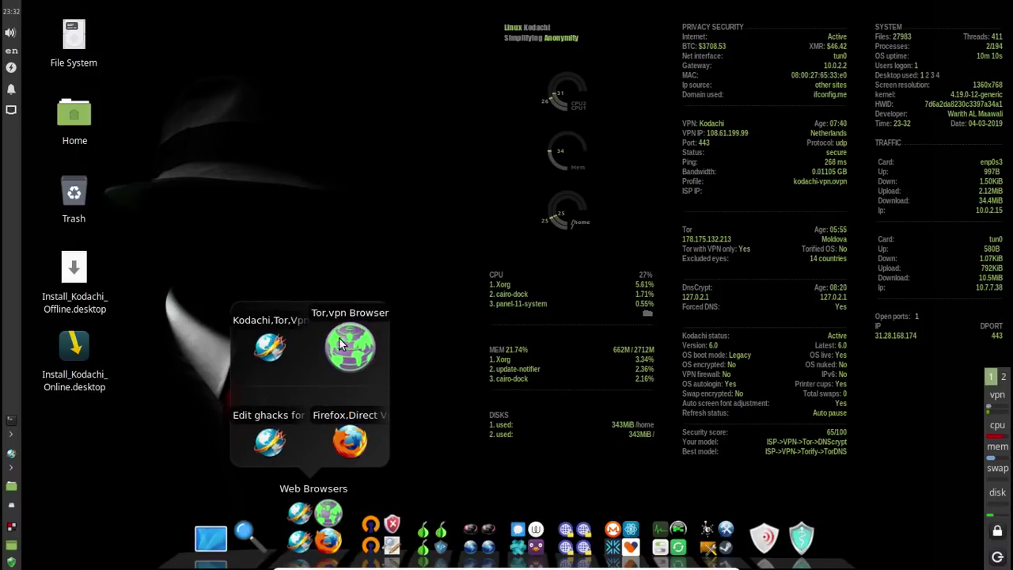
mouse_move(419, 545)
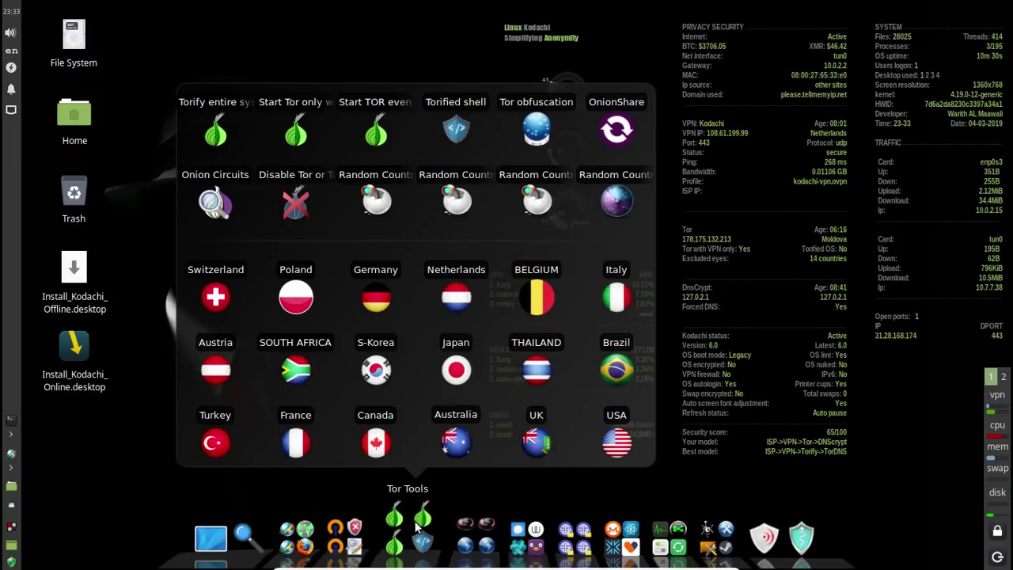
mouse_move(350, 524)
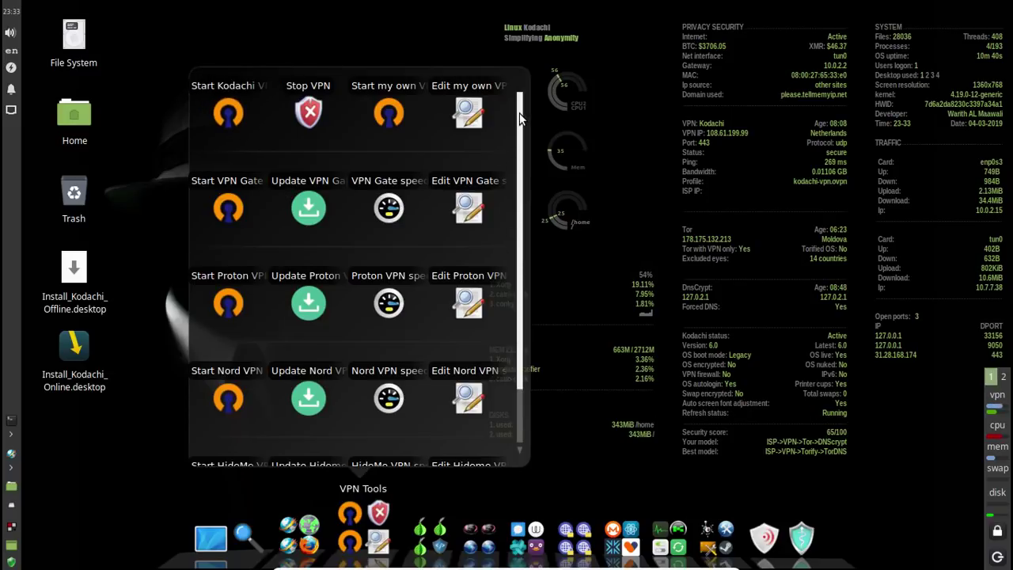
scroll(520, 118, "down", 2)
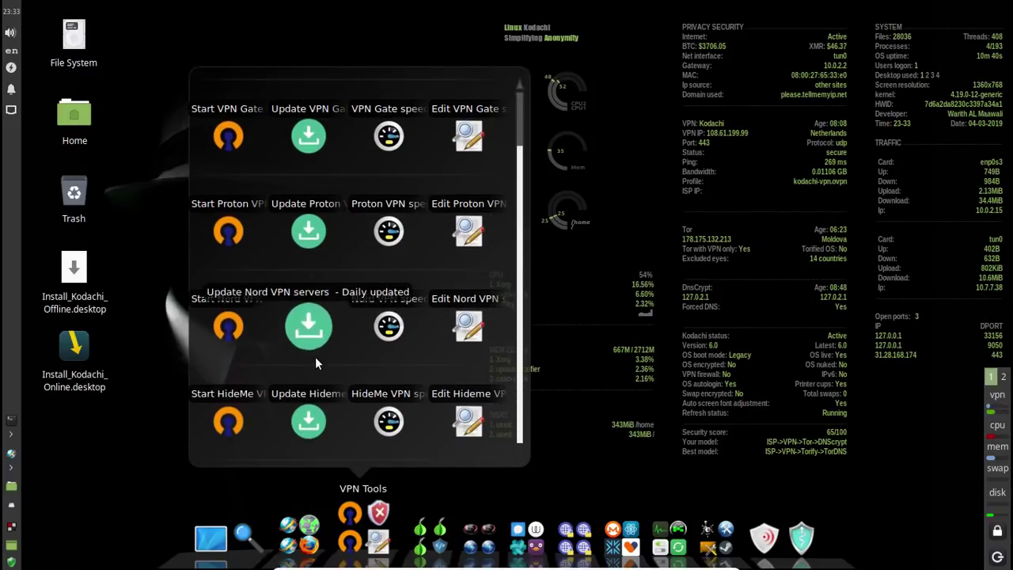
mouse_move(549, 546)
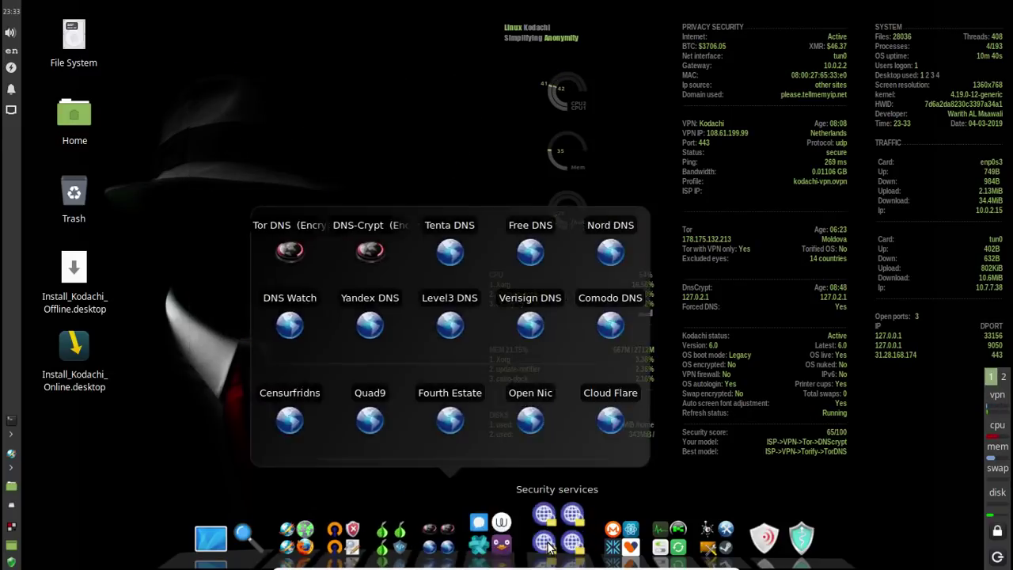
mouse_move(504, 563)
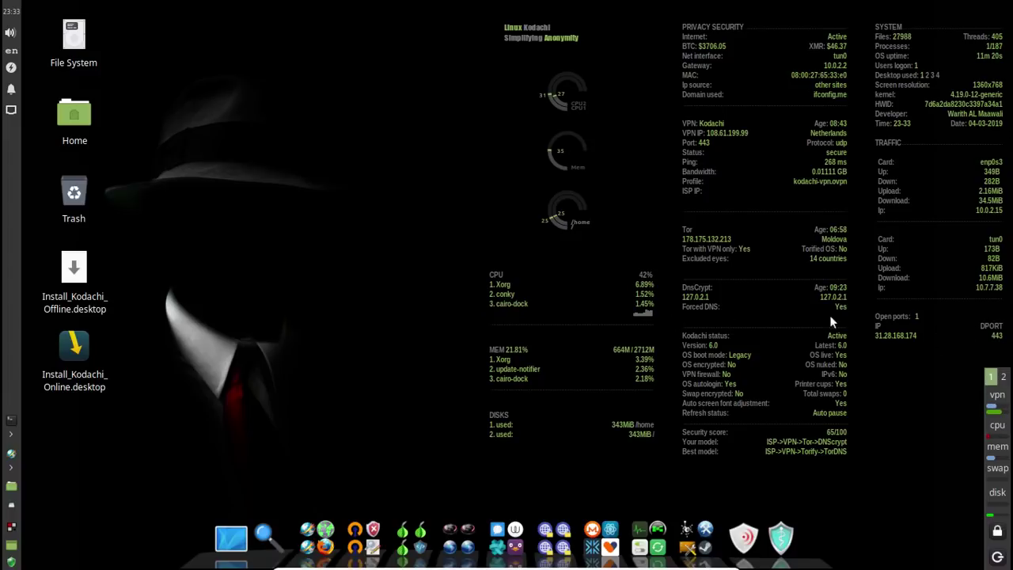
left_click(700, 542)
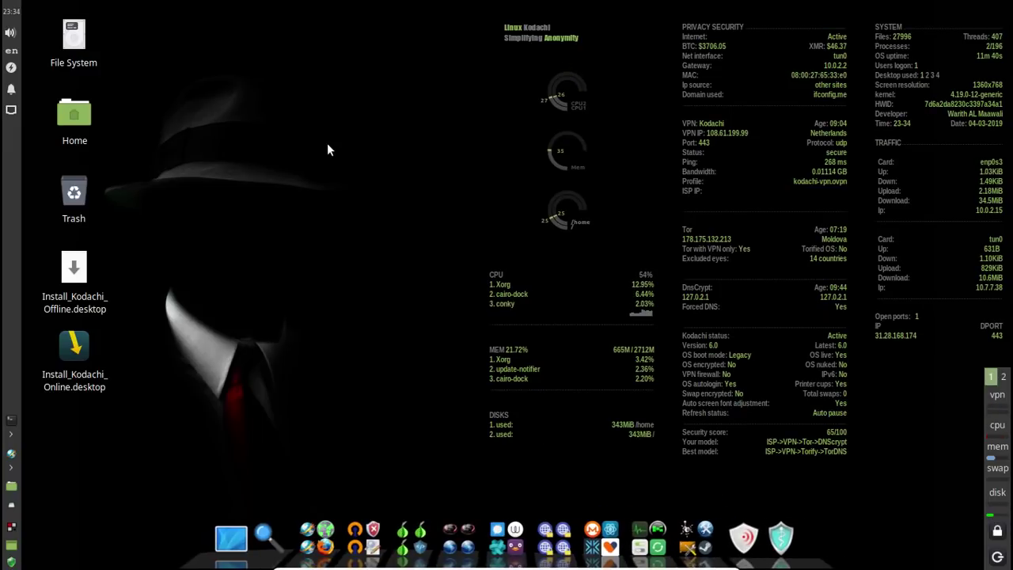
- Look through the application menu's categories, including Graphics and System, and close it without launching anything
left_click(11, 561)
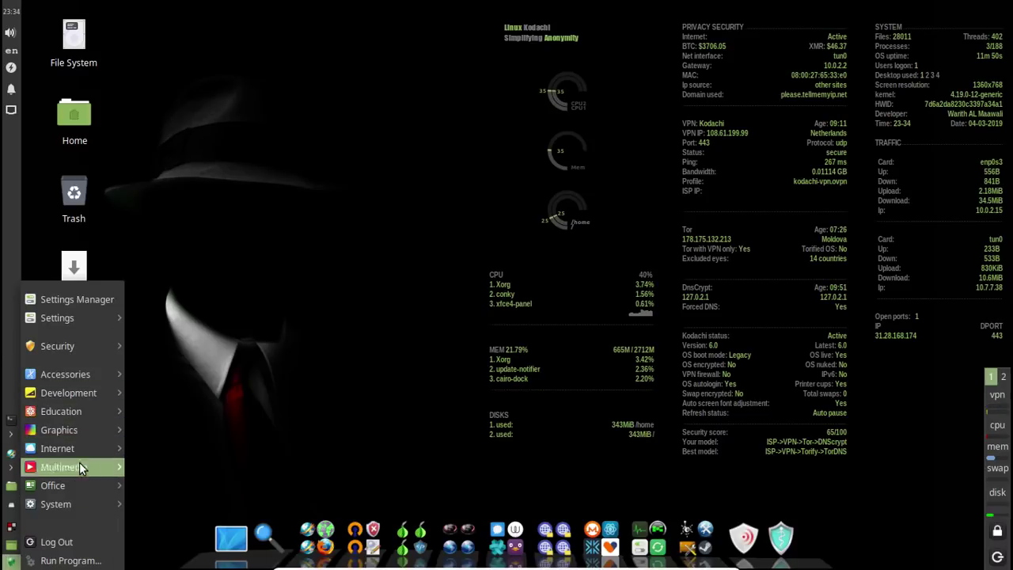
mouse_move(76, 471)
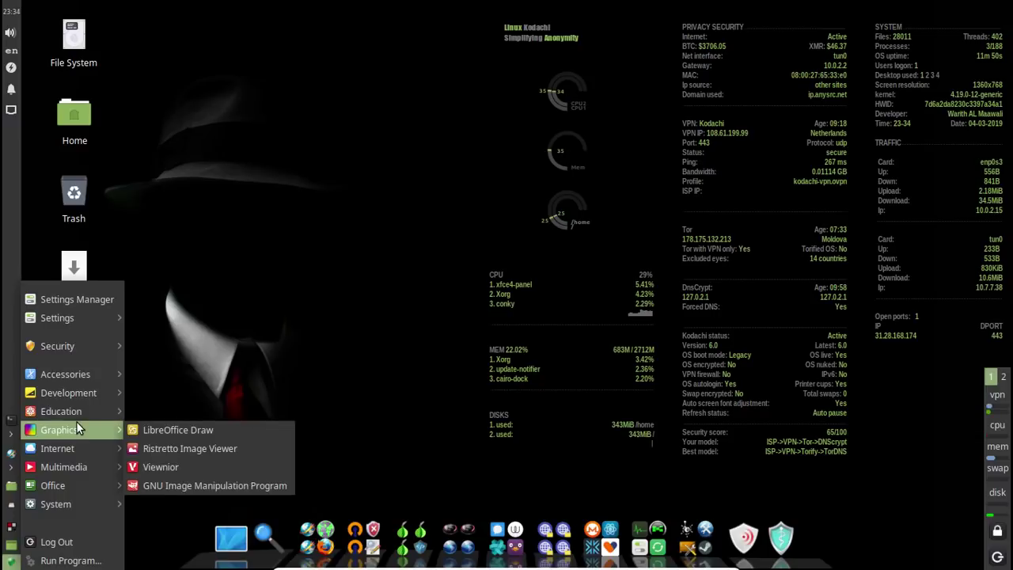
mouse_move(79, 372)
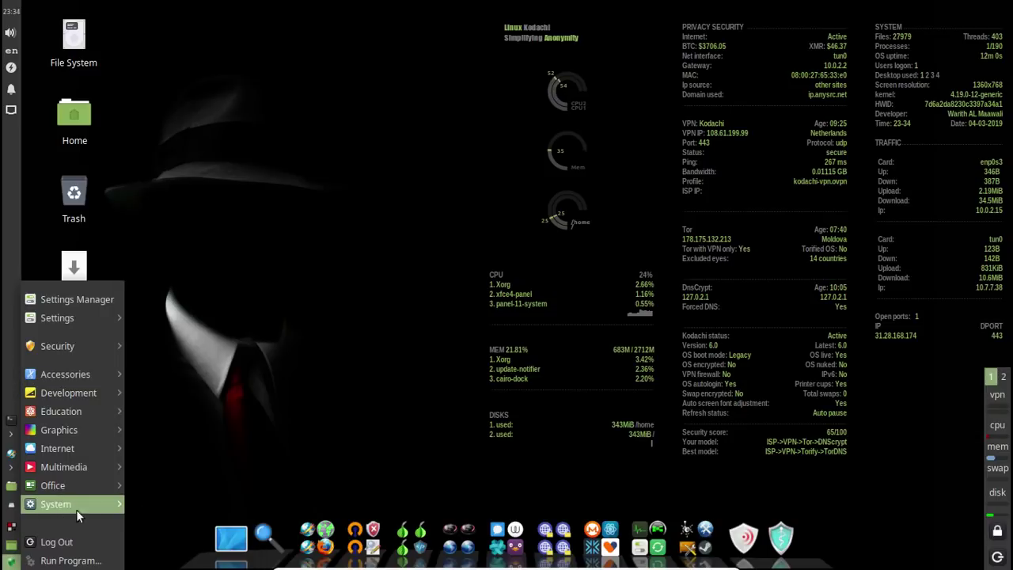
mouse_move(57, 508)
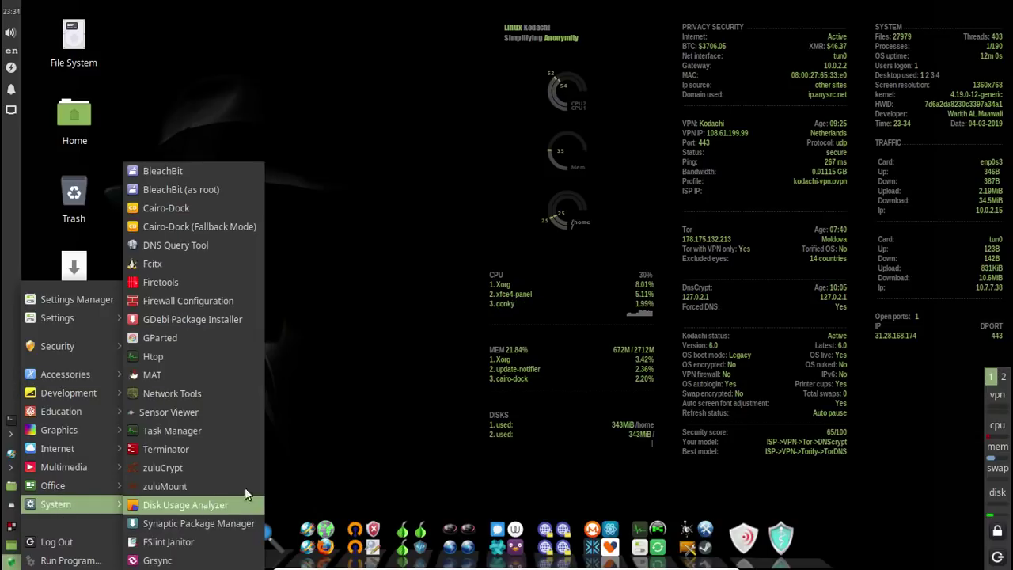
left_click(313, 307)
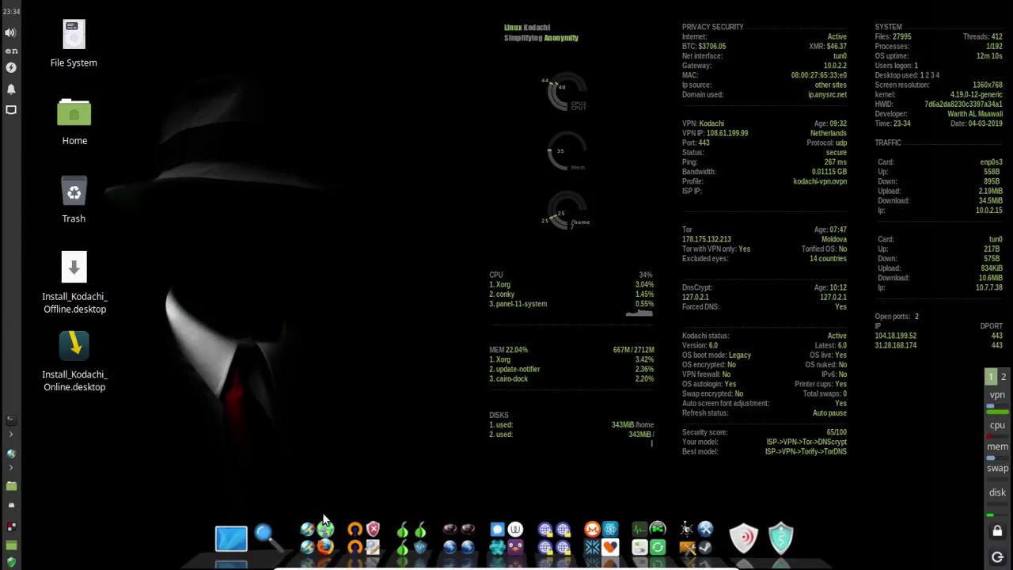
- Launch the Tor,vpn Browser from the dock's Web Browsers group
mouse_move(316, 544)
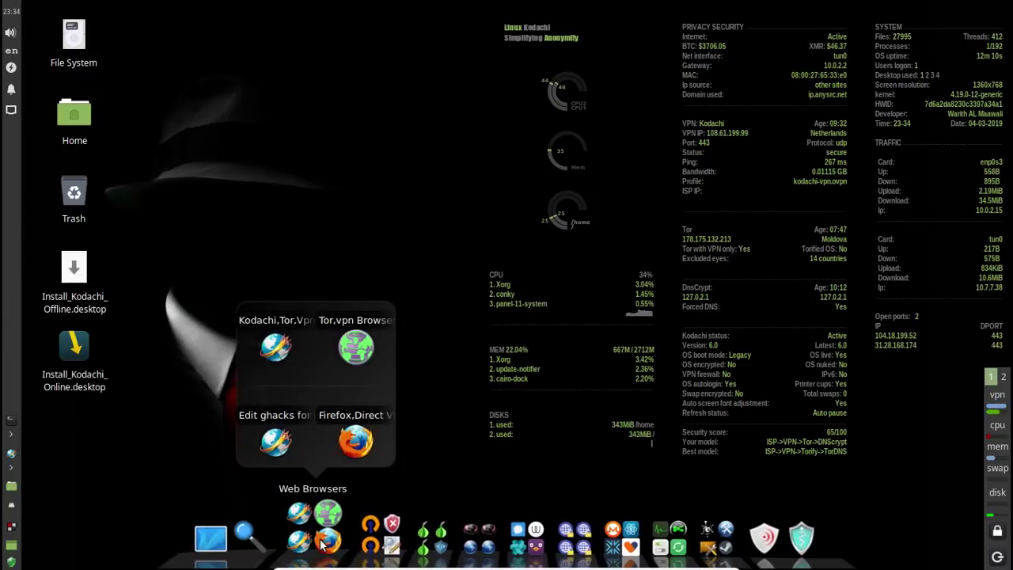
left_click(348, 362)
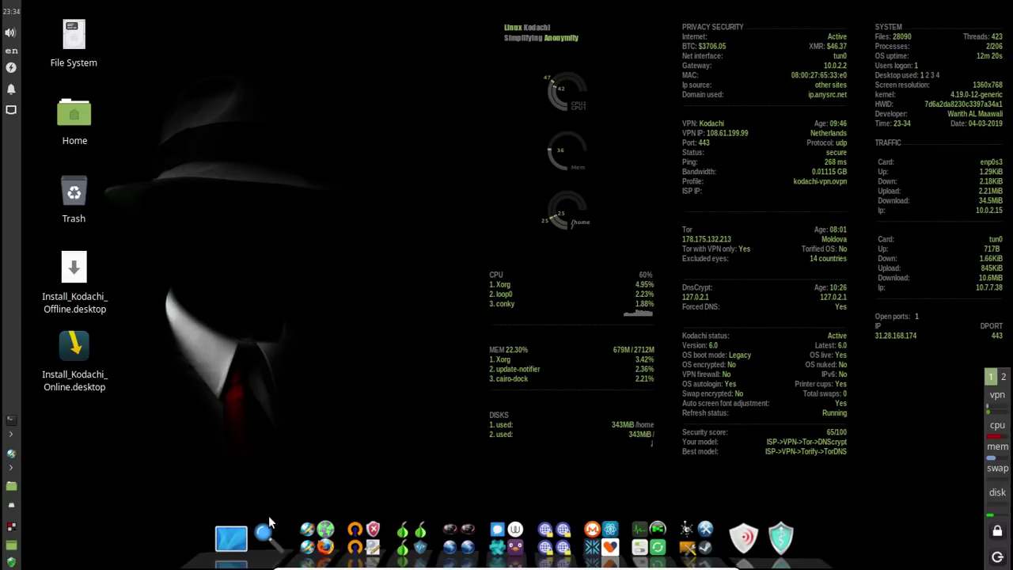
left_click(314, 532)
left_click(342, 360)
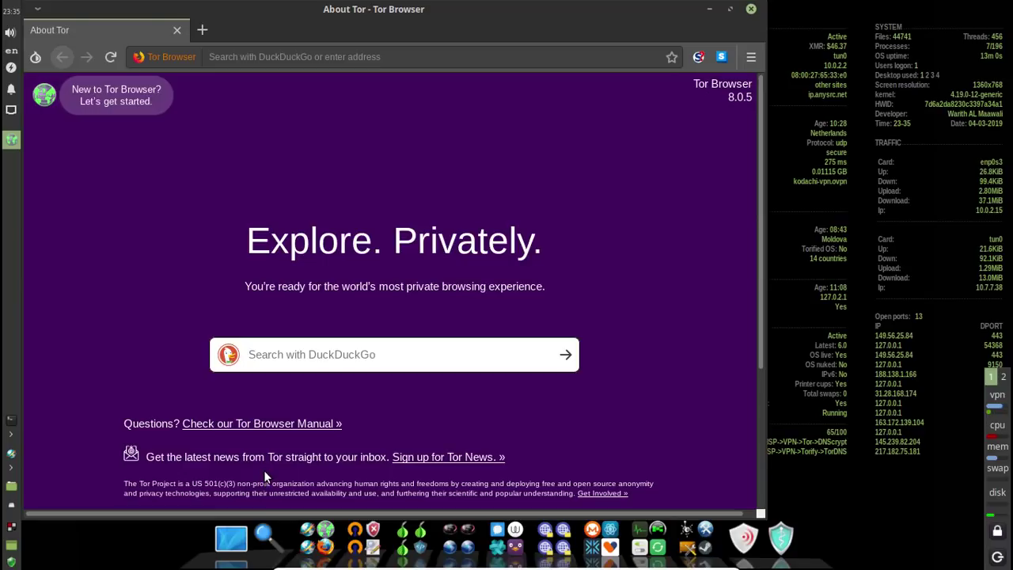
left_click(362, 60)
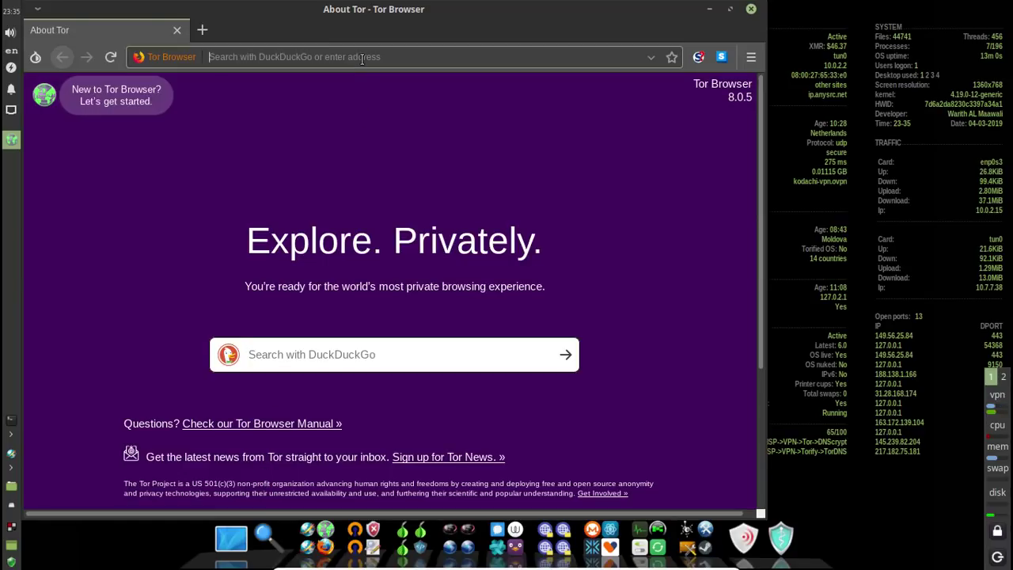
type("www.uol.com")
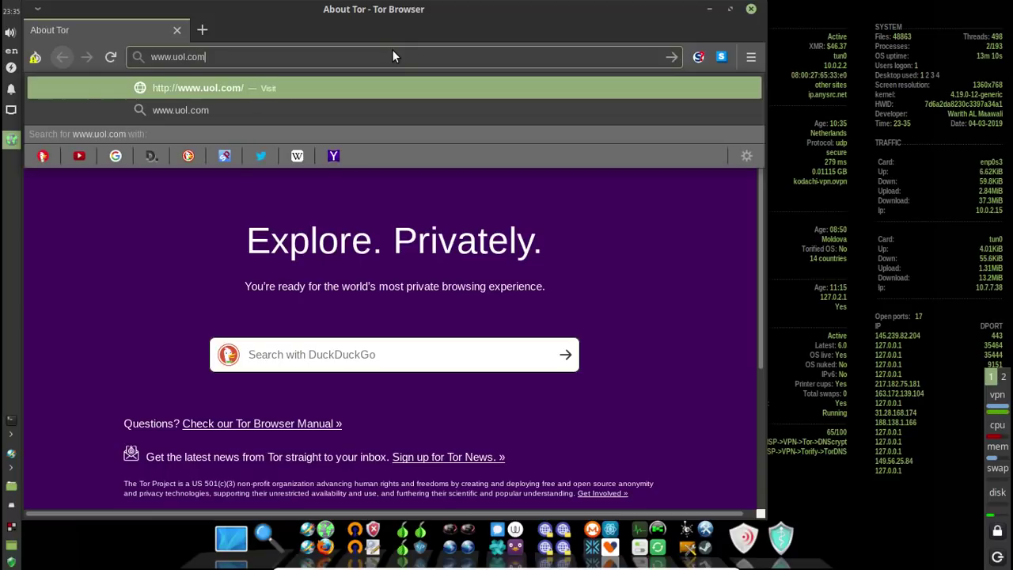
type(".br")
key("Return")
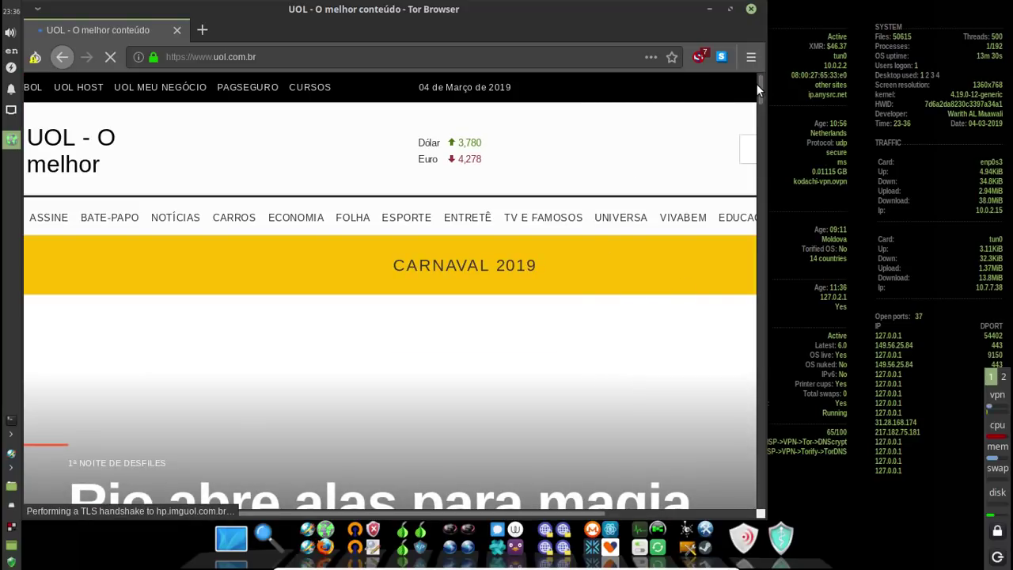
- Skim the UOL homepage down and back up, and move the Tor Browser window away from the screen edge
left_click_drag(761, 84, 759, 192)
left_click_drag(758, 224, 734, 73)
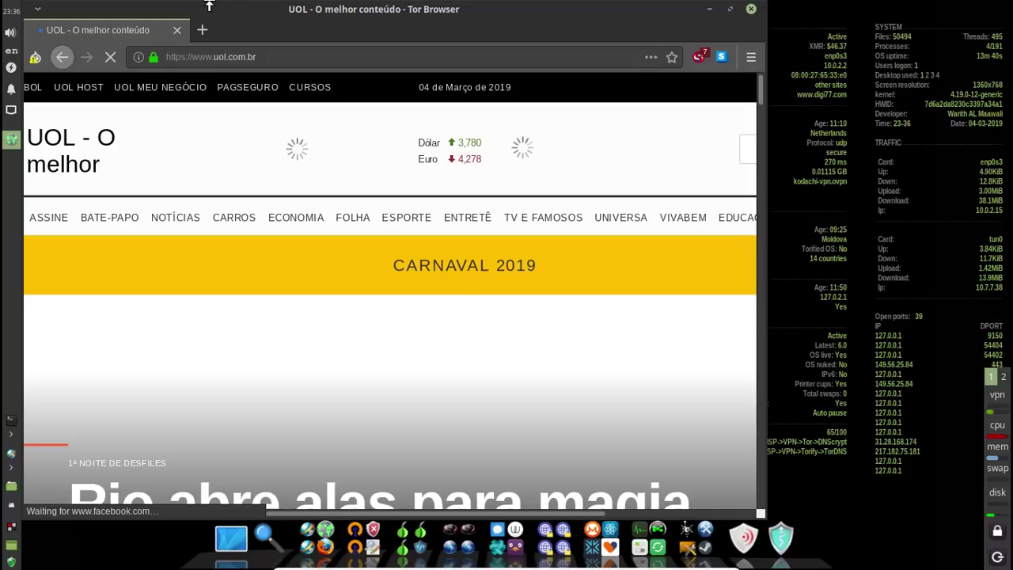
left_click_drag(266, 6, 331, 13)
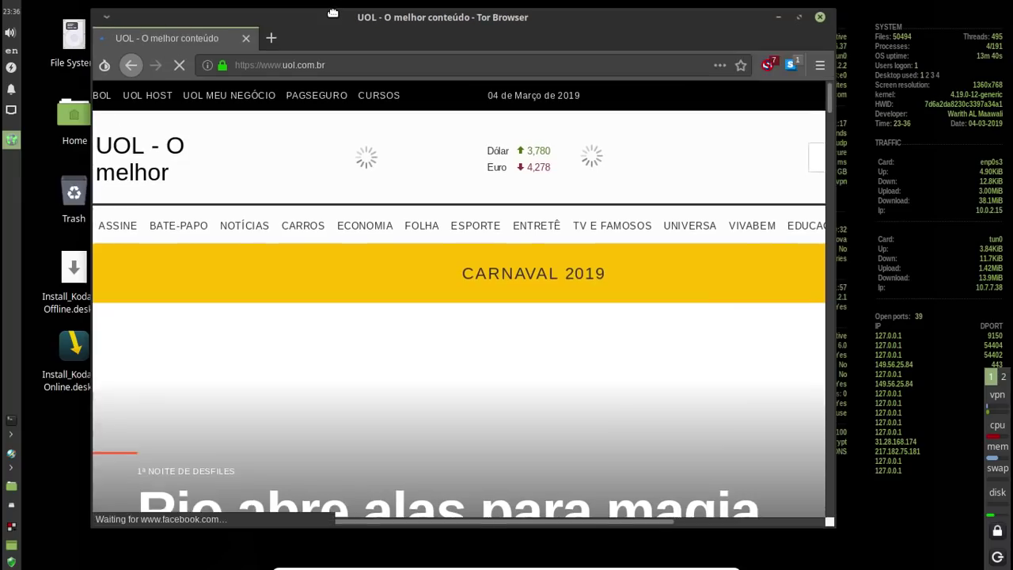
- Maximize the Tor Browser window, accept the window size warning, restore the original size and close the browser
left_click(800, 17)
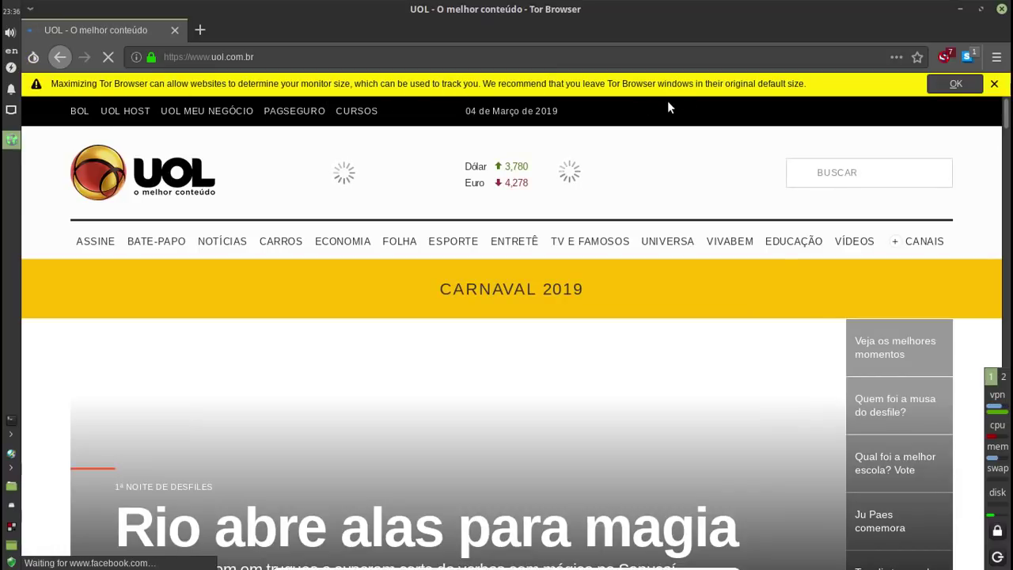
left_click(956, 83)
left_click(980, 10)
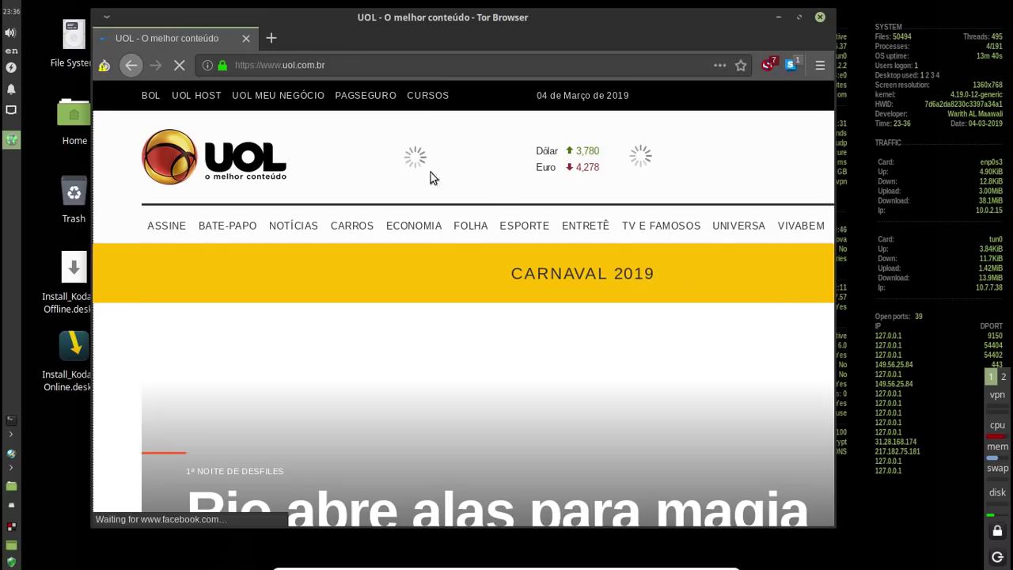
left_click_drag(570, 21, 543, 41)
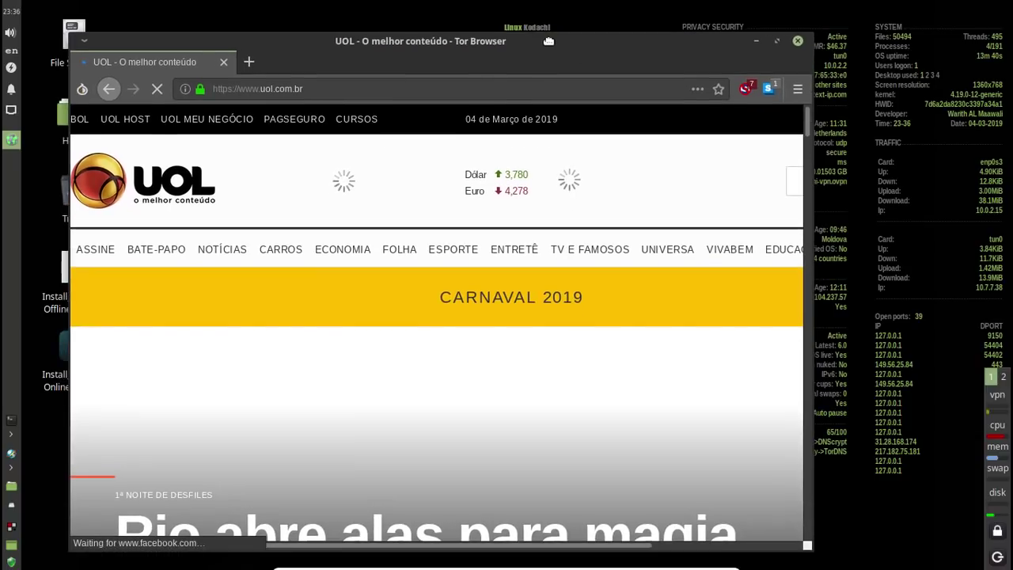
left_click(798, 40)
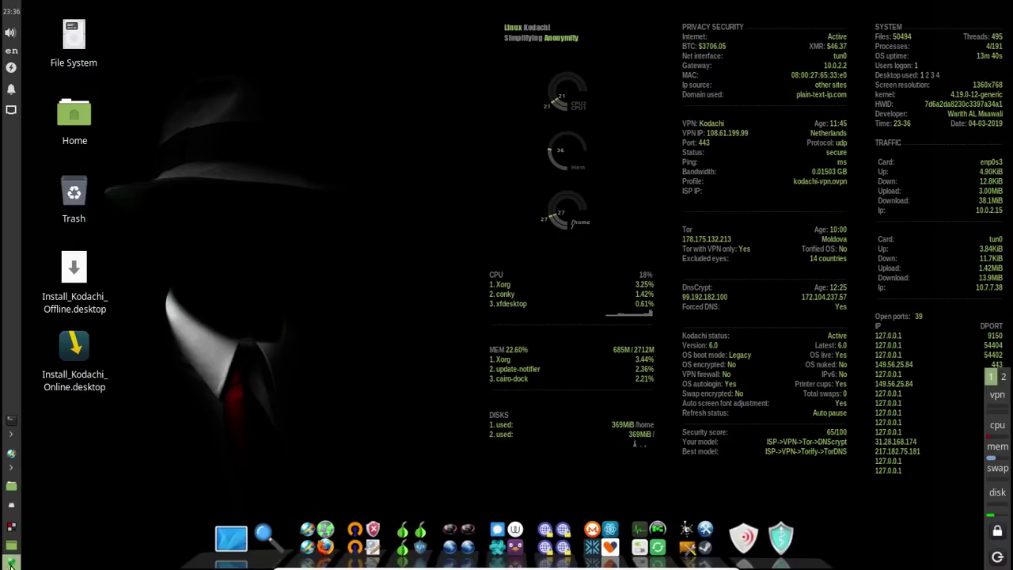
- Open the online Kodachi installer, look through its language list and quit it without installing
double_click(79, 348)
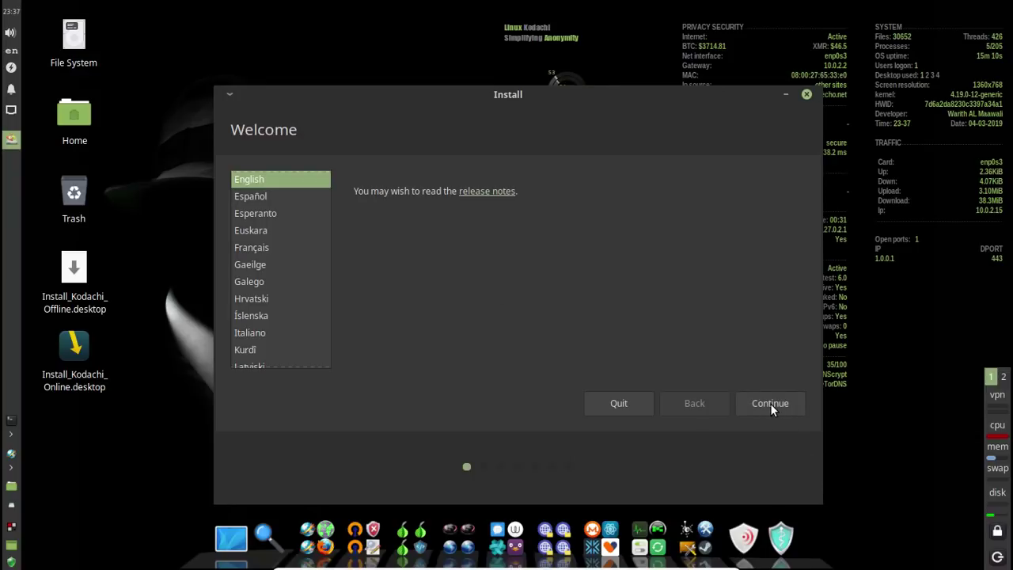
scroll(261, 266, "down", 3)
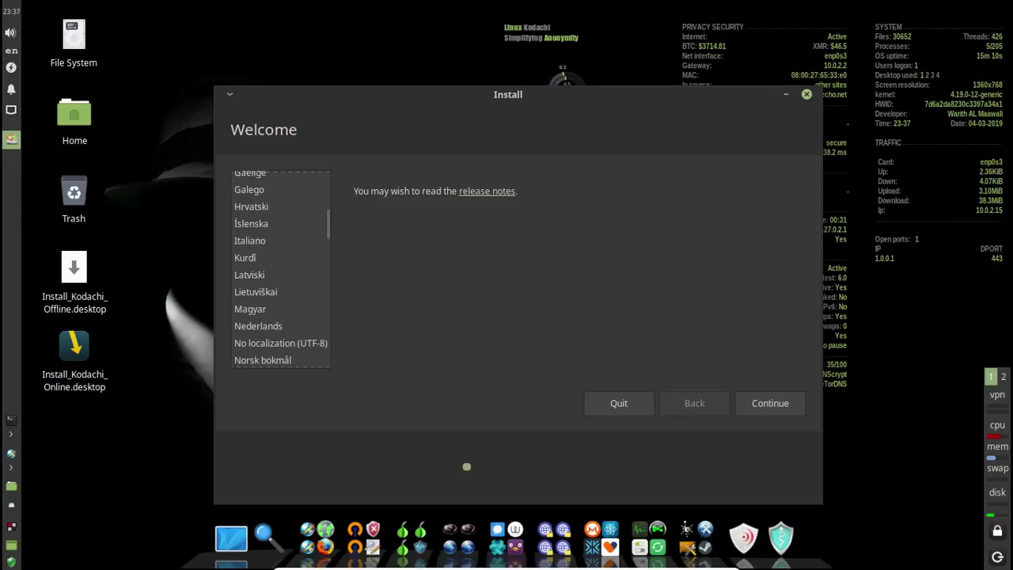
scroll(281, 269, "down", 1)
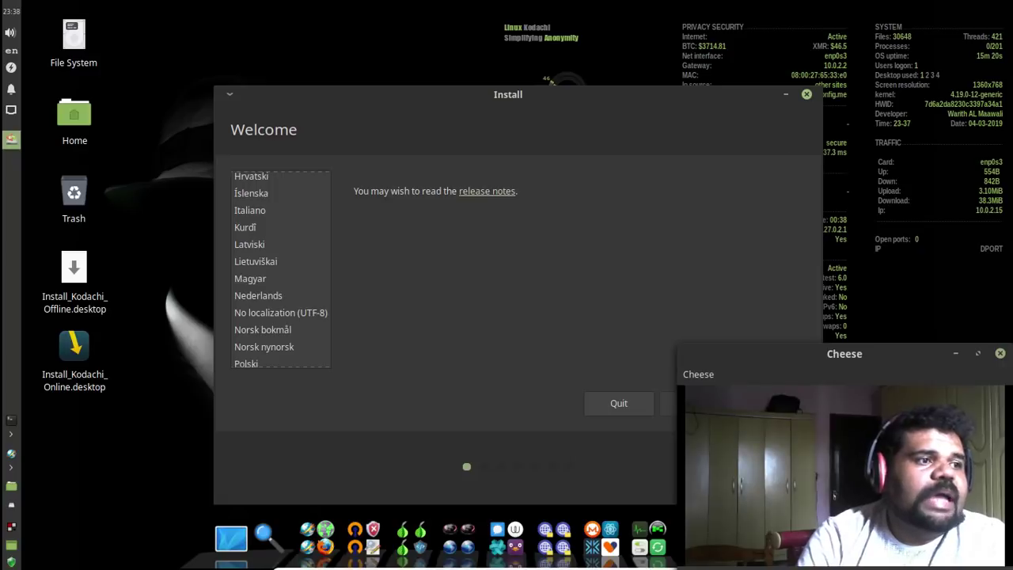
left_click(806, 95)
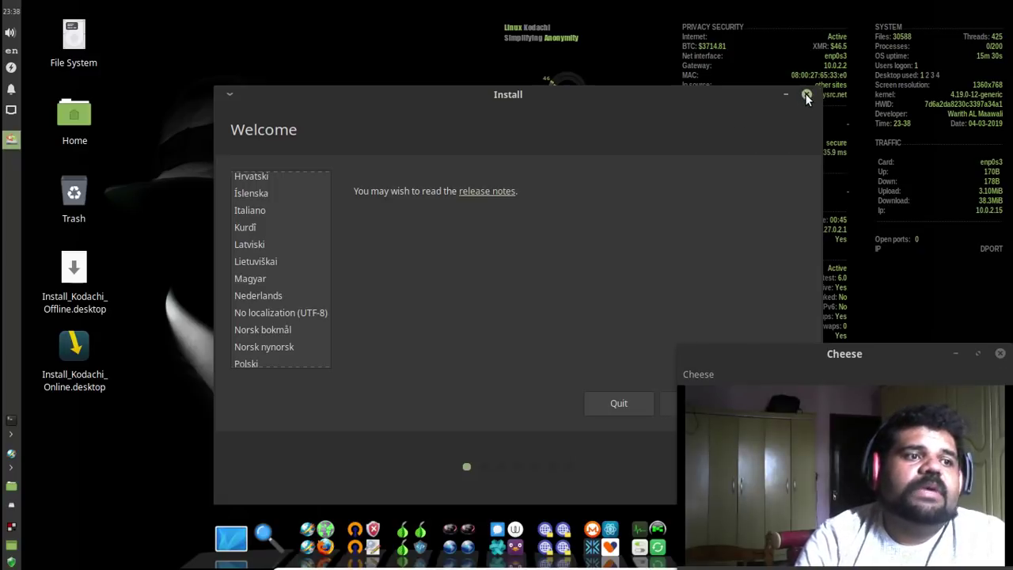
left_click(622, 300)
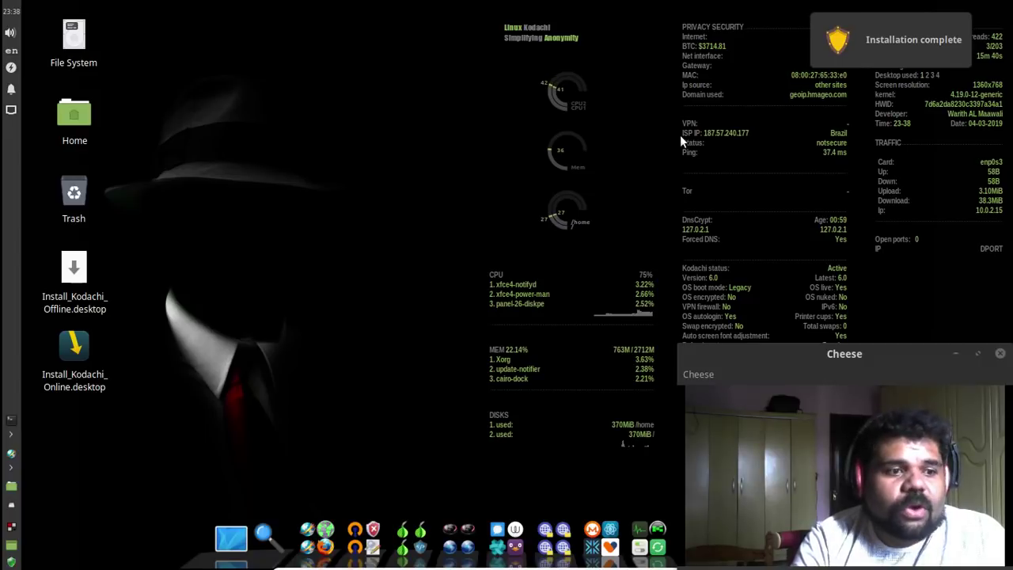
- Start VPN Gate from the dock's VPN Tools group and look at the country options in the Tor Tools group
mouse_move(355, 526)
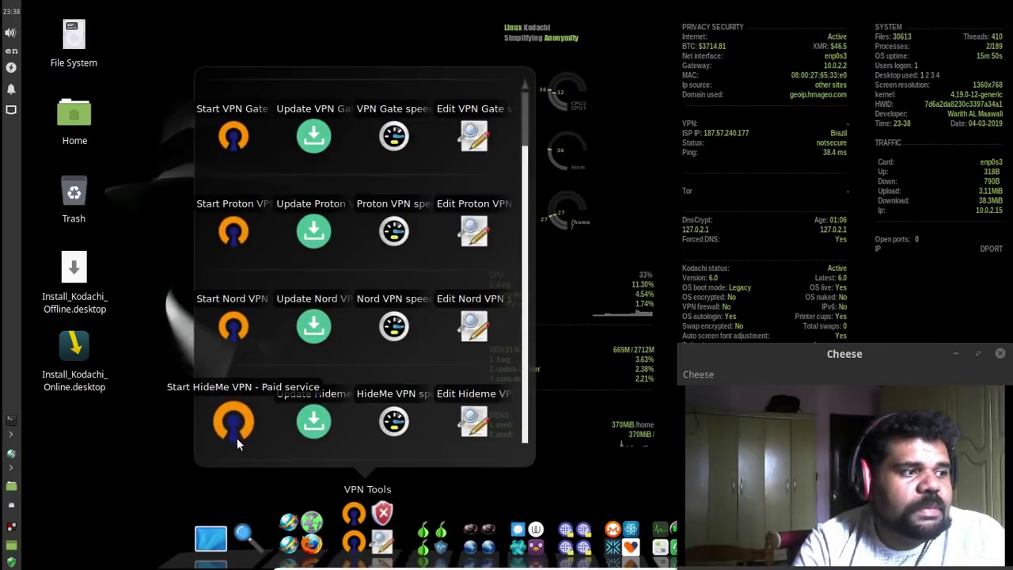
left_click(230, 139)
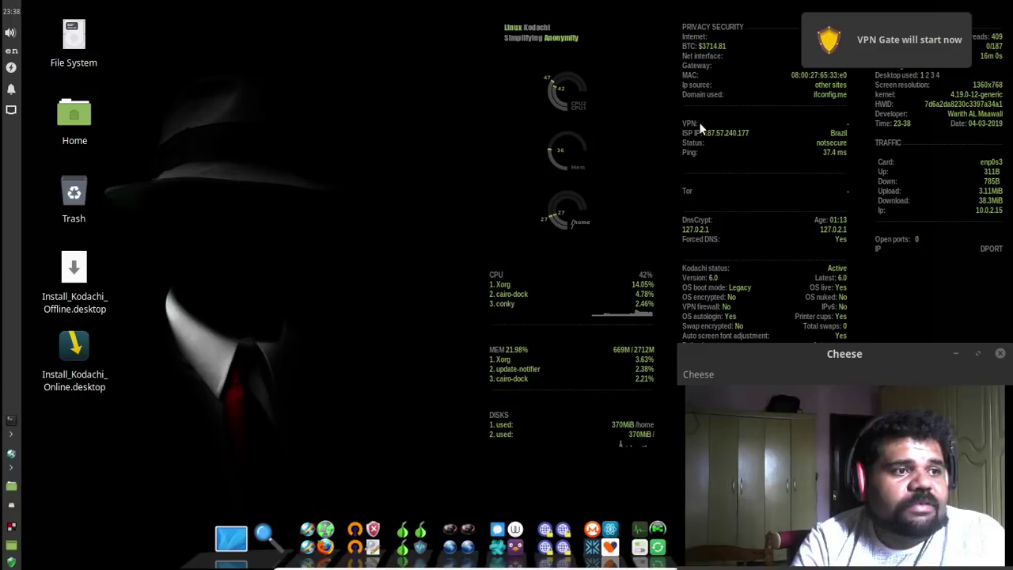
left_click(363, 537)
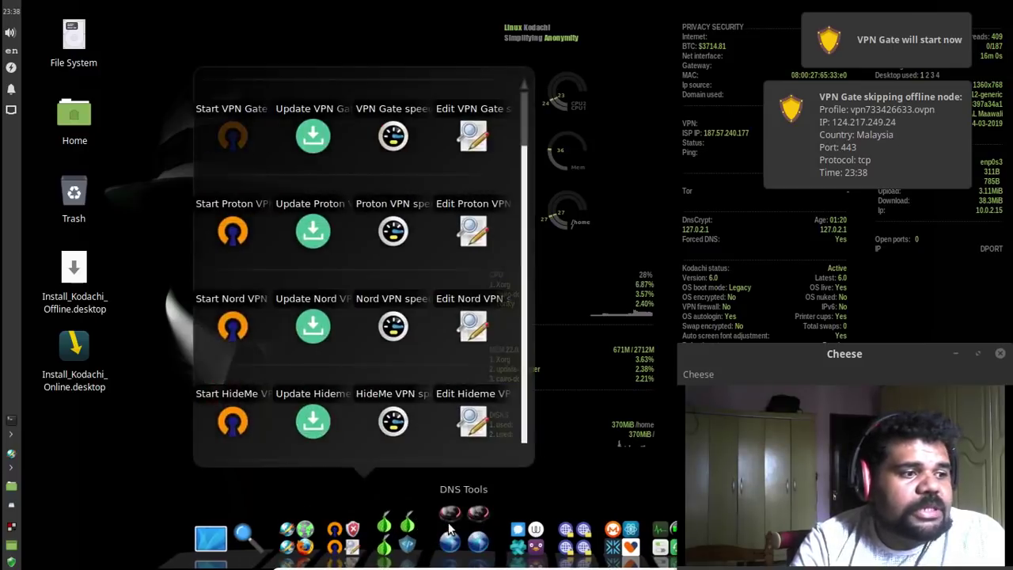
mouse_move(422, 538)
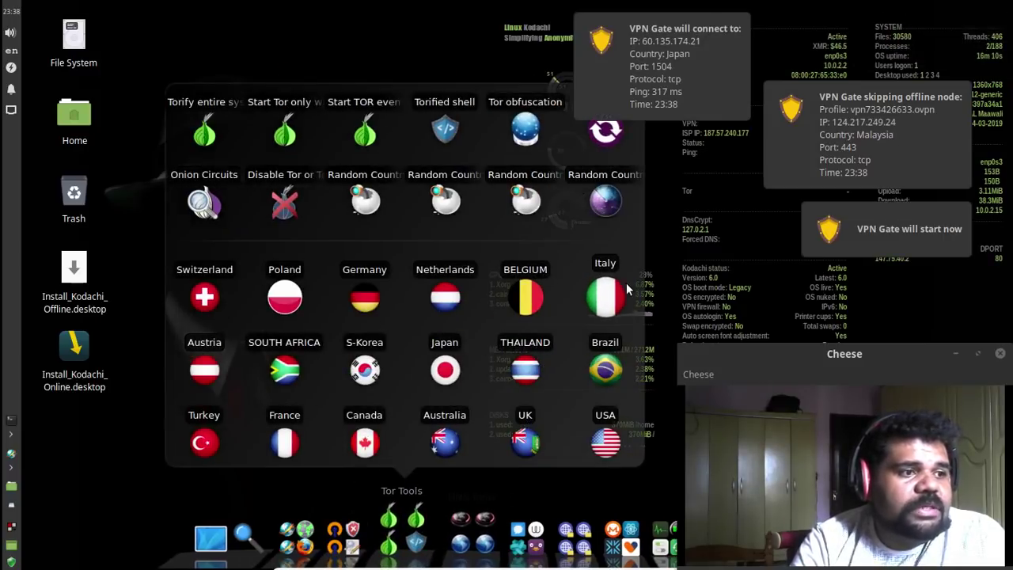